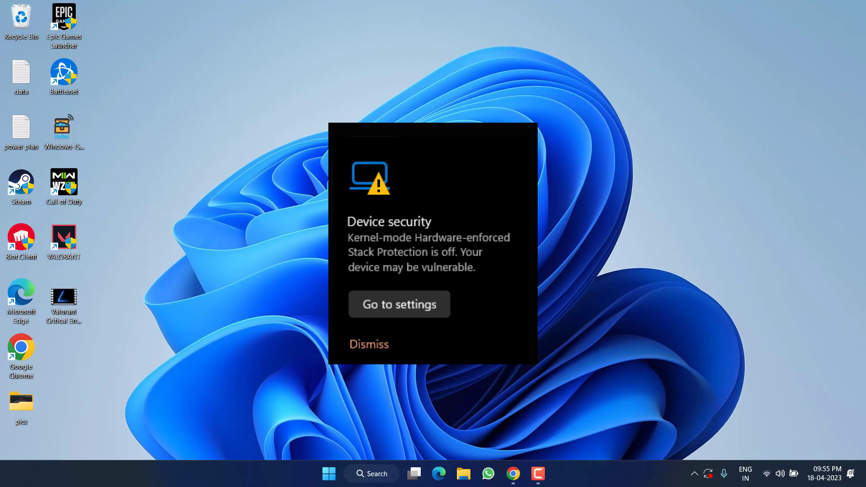
Open Windows Security by searching 'windows' from the Start menu
key("super")
type("windows")
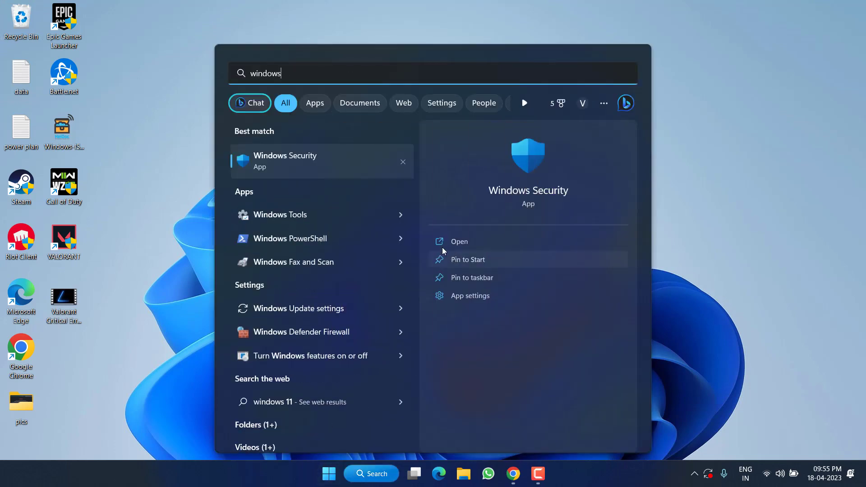
left_click(524, 181)
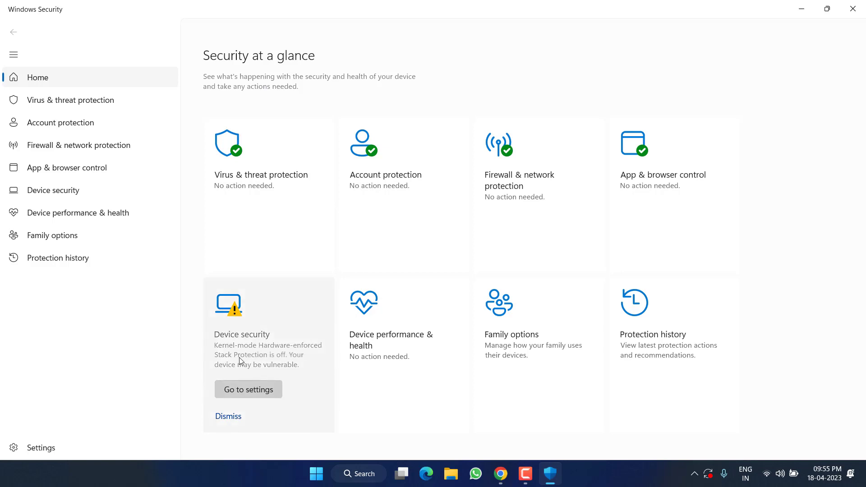
Try switching on Kernel-mode Hardware-enforced Stack Protection under Core isolation, then minimize the app
left_click(264, 391)
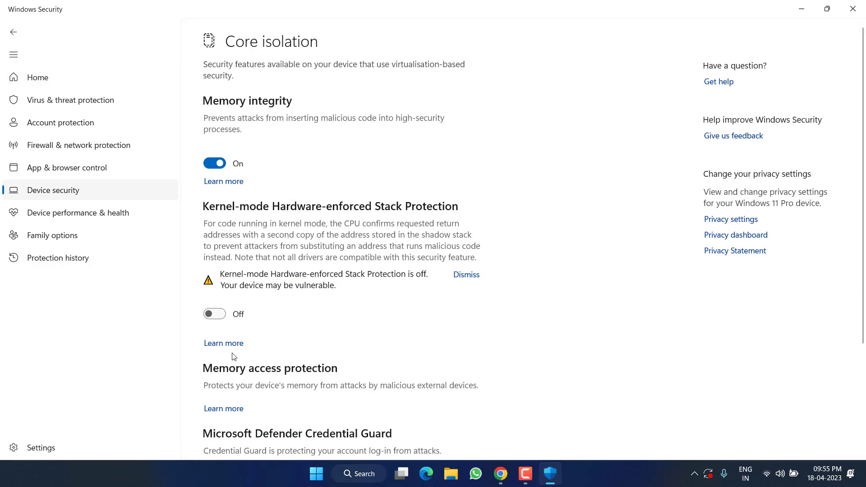
left_click(218, 316)
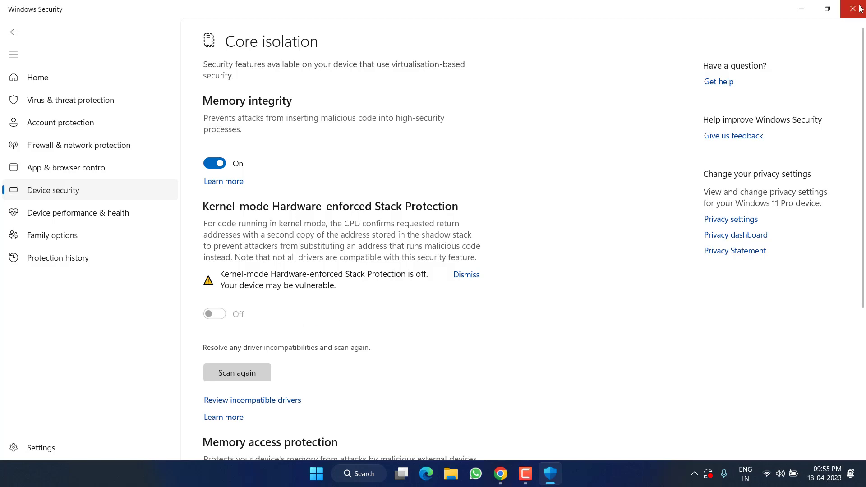
left_click(802, 9)
Bring up the Windows Features list from Settings' Apps > Optional features > More Windows features
left_click(802, 9)
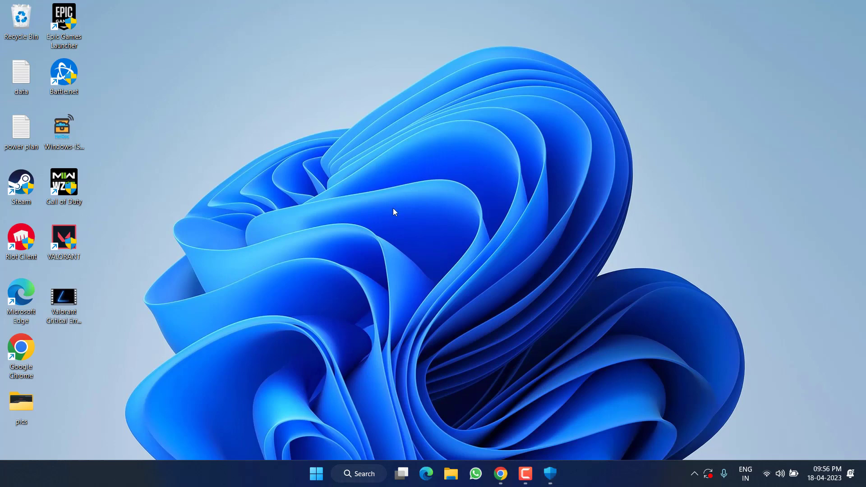
key("super+i")
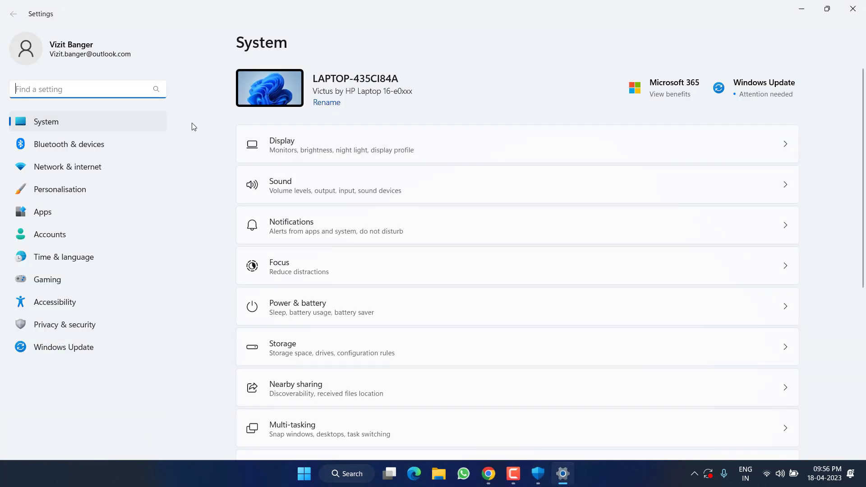
left_click(43, 214)
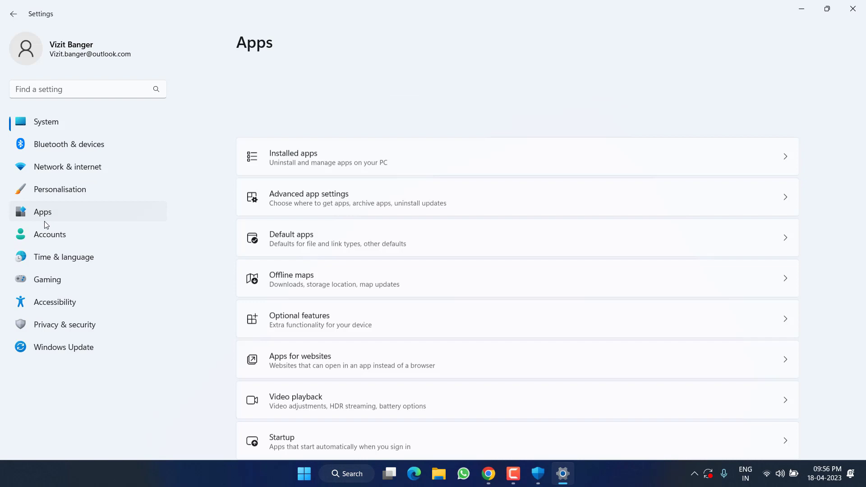
left_click(298, 249)
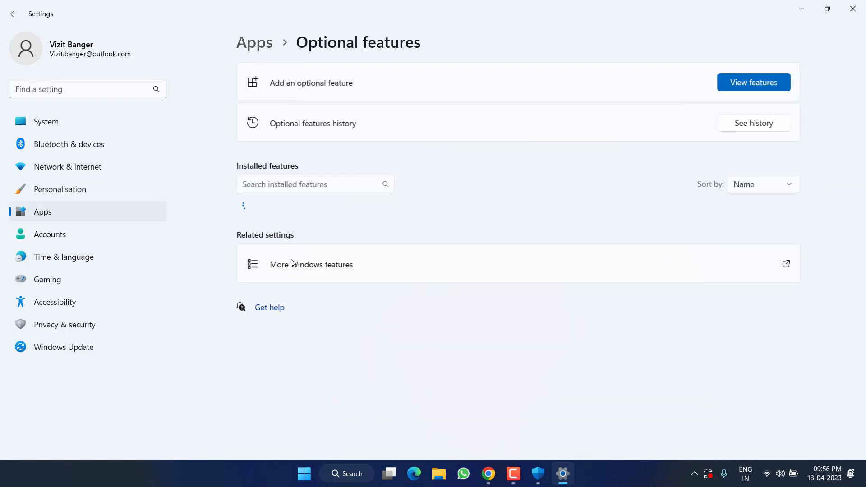
scroll(297, 265, "down", 10)
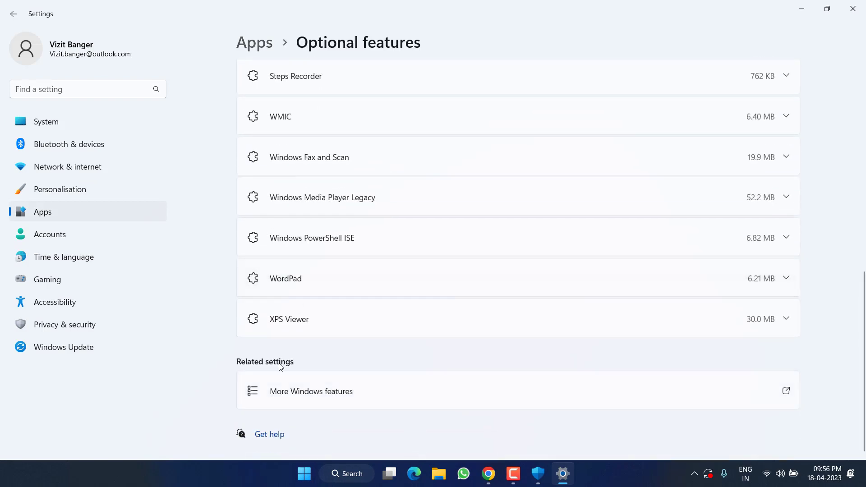
left_click(308, 394)
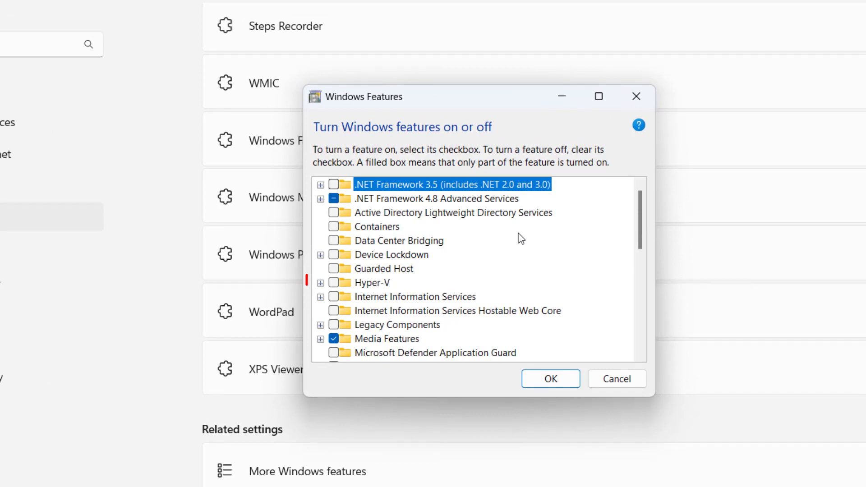
Tick Hyper-V, Virtual Machine Platform and Windows Hypervisor Platform and apply the changes
left_click(382, 283)
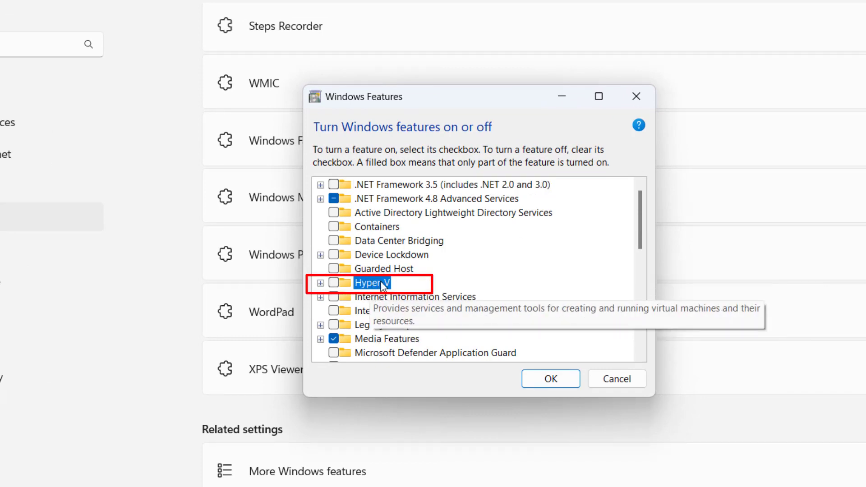
left_click(334, 283)
scroll(506, 275, "down", 2)
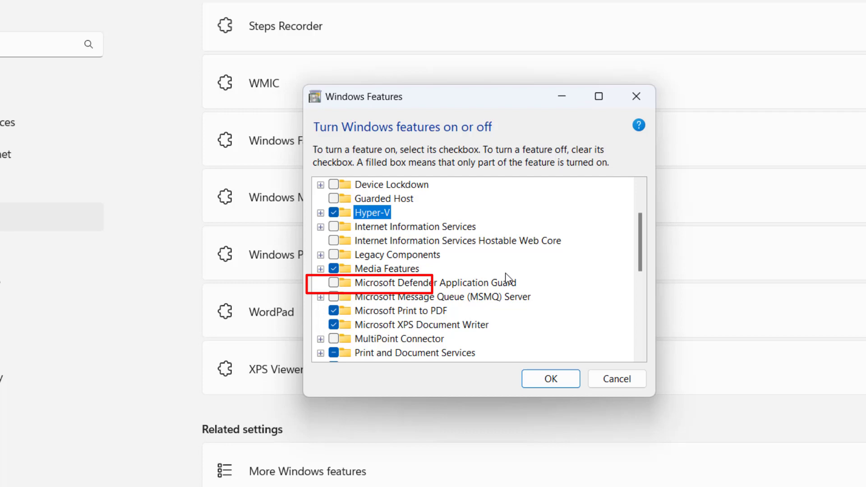
scroll(506, 276, "down", 5)
left_click(338, 269)
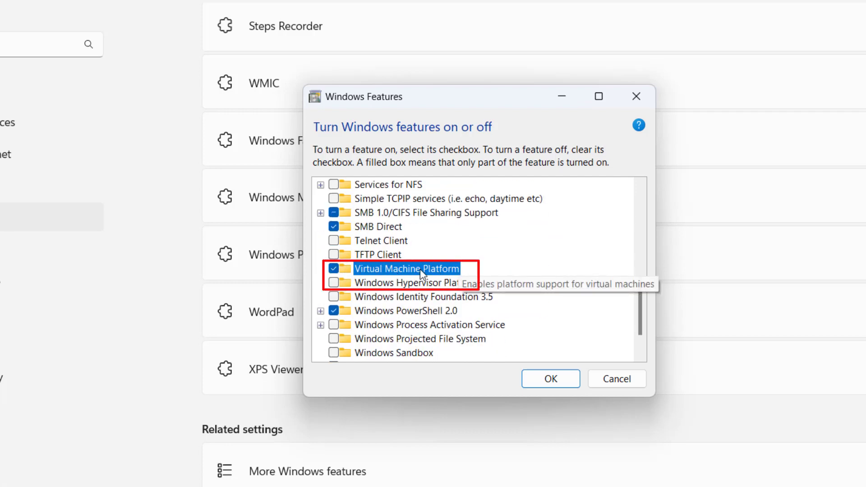
left_click(335, 282)
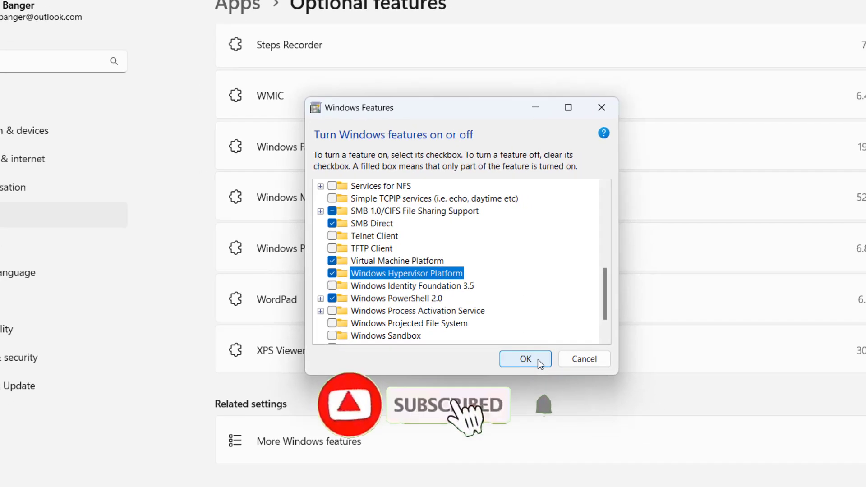
left_click(557, 381)
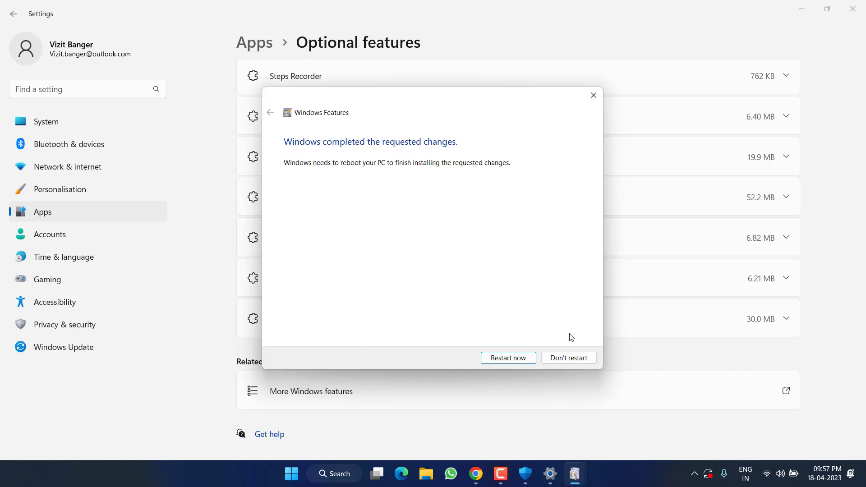
Choose Don't restart once Windows finishes applying the feature changes
left_click(569, 358)
key("alt+F4")
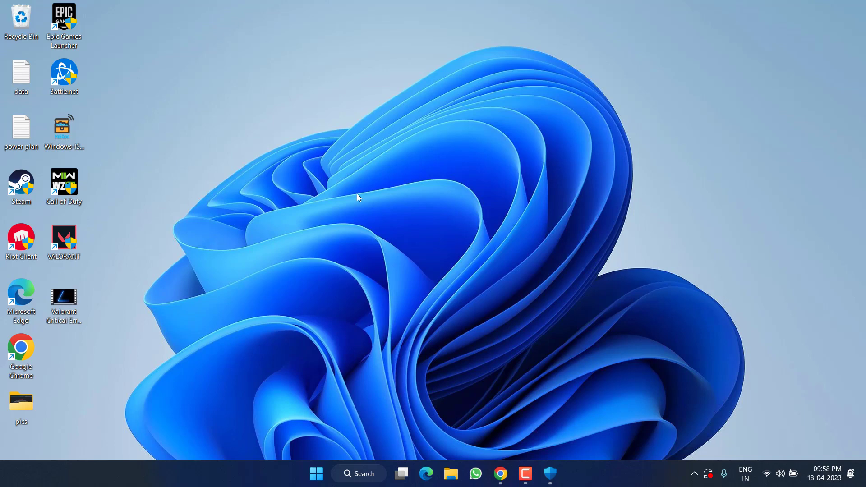
Reopen Windows Security's incompatible drivers list, expand vgk.sys and select its name
left_click(550, 474)
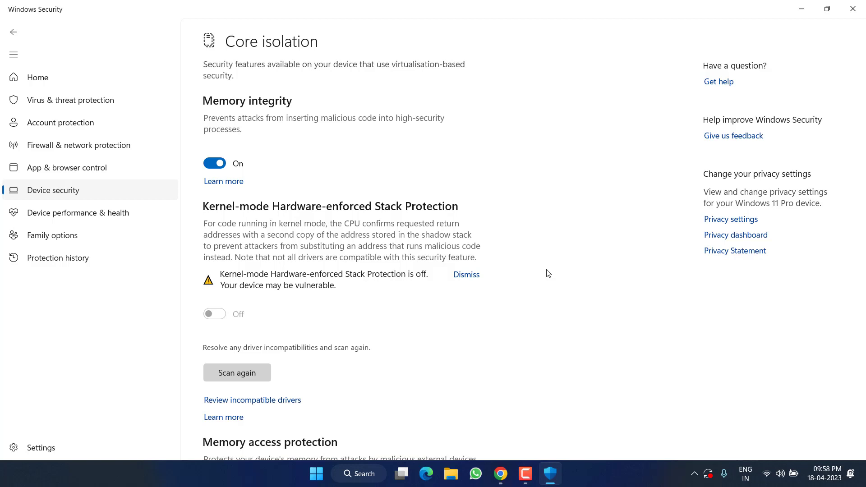
scroll(264, 320, "down", 2)
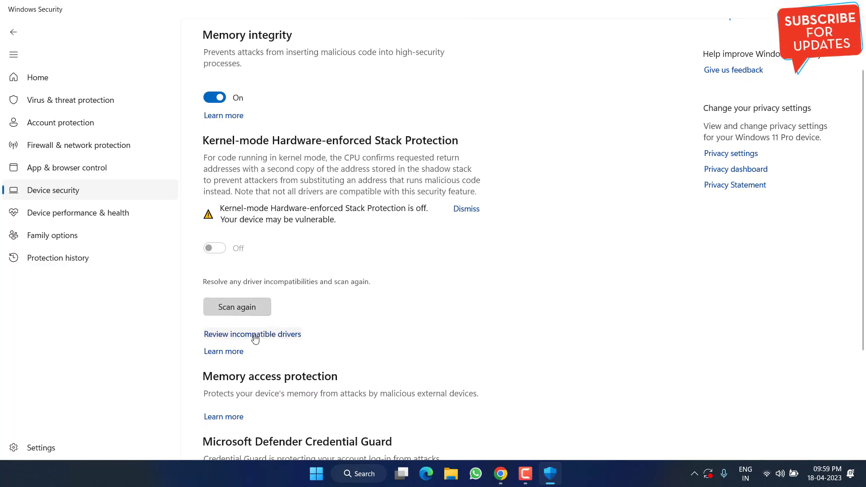
left_click(266, 335)
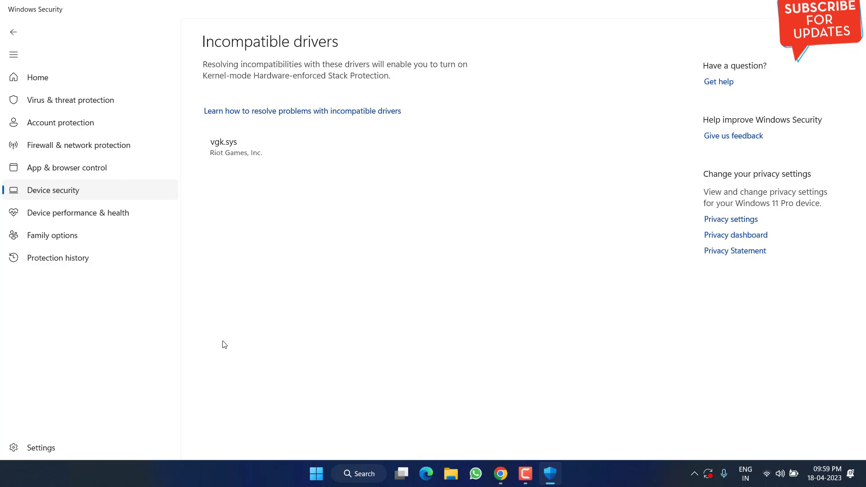
left_click(307, 142)
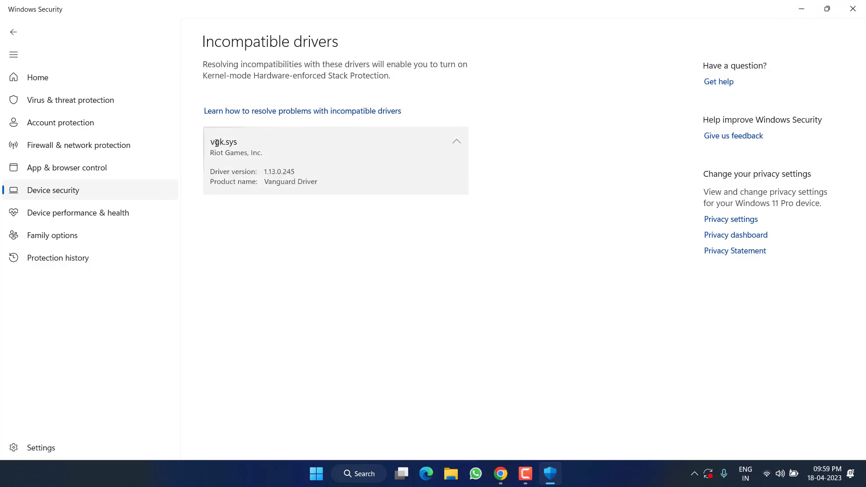
left_click_drag(213, 143, 238, 143)
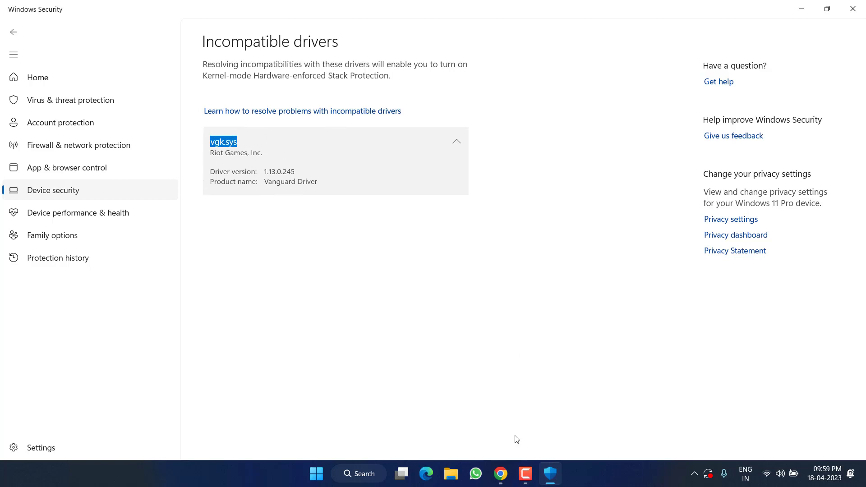
left_click(501, 474)
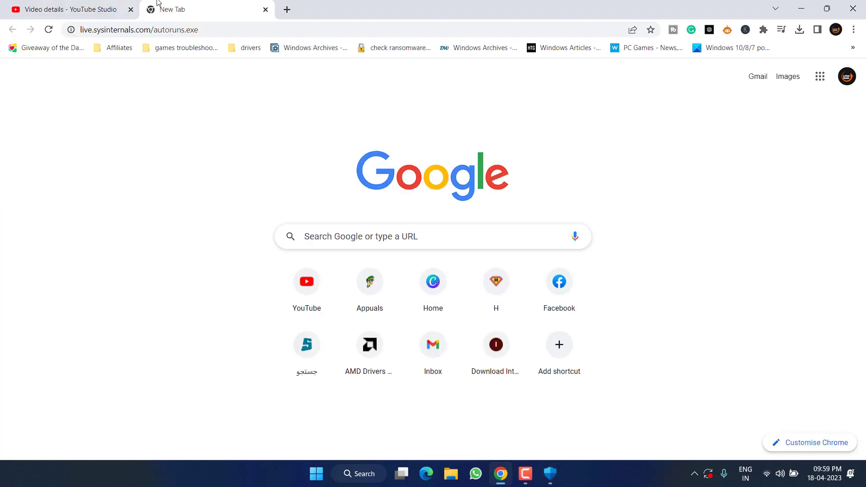
Download autoruns.exe from live.sysinternals.com to the Desktop, then minimize Chrome
left_click(273, 34)
left_click(212, 31)
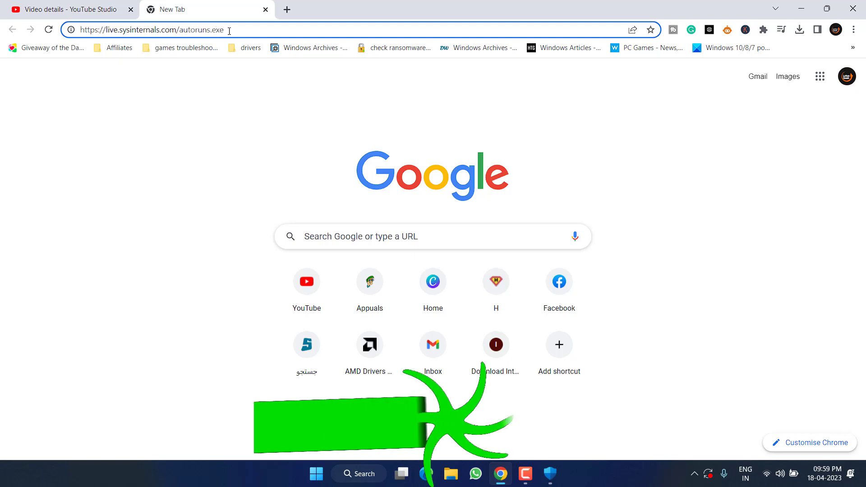
left_click_drag(225, 29, 73, 27)
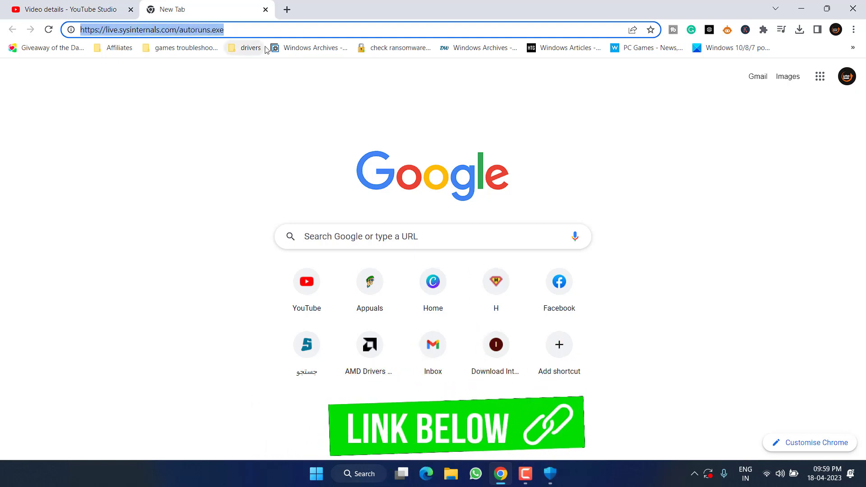
key("Return")
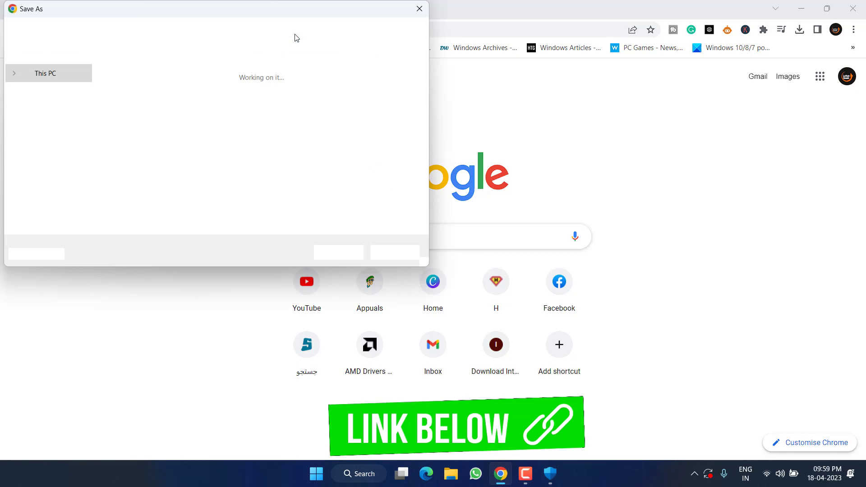
scroll(25, 125, "up", 3)
left_click(23, 110)
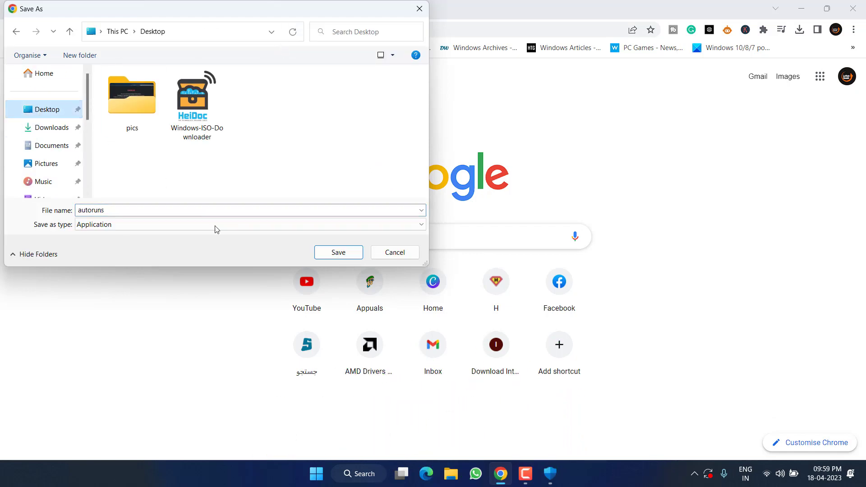
left_click(347, 253)
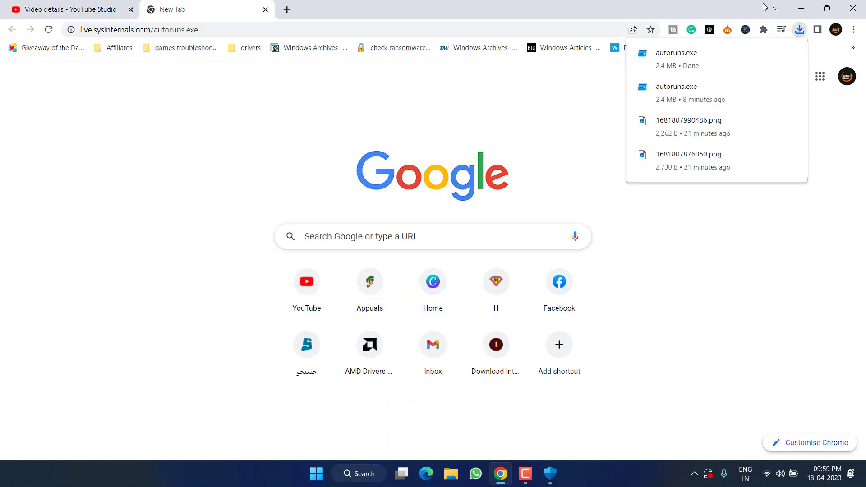
left_click(801, 8)
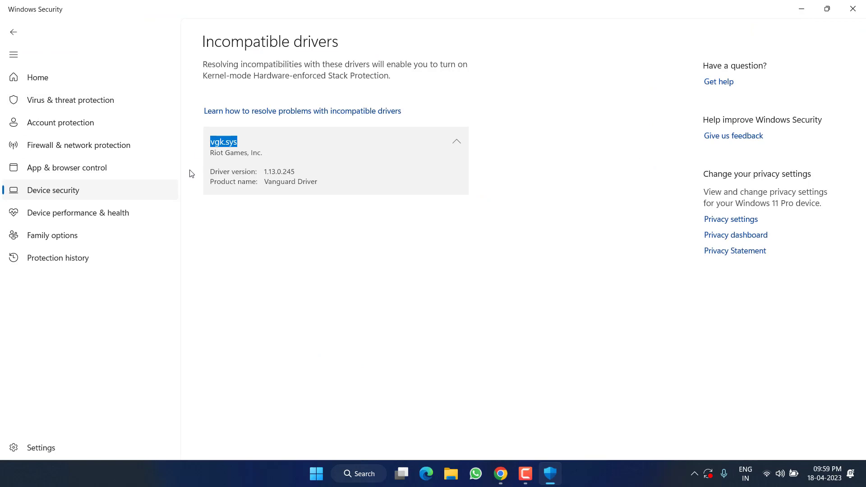
Run the autoruns desktop file as administrator and show its Drivers tab
left_click(807, 10)
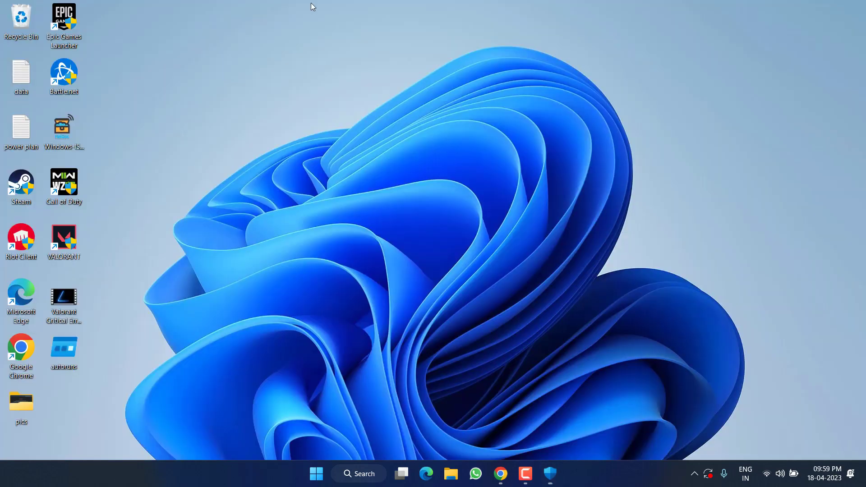
right_click(71, 350)
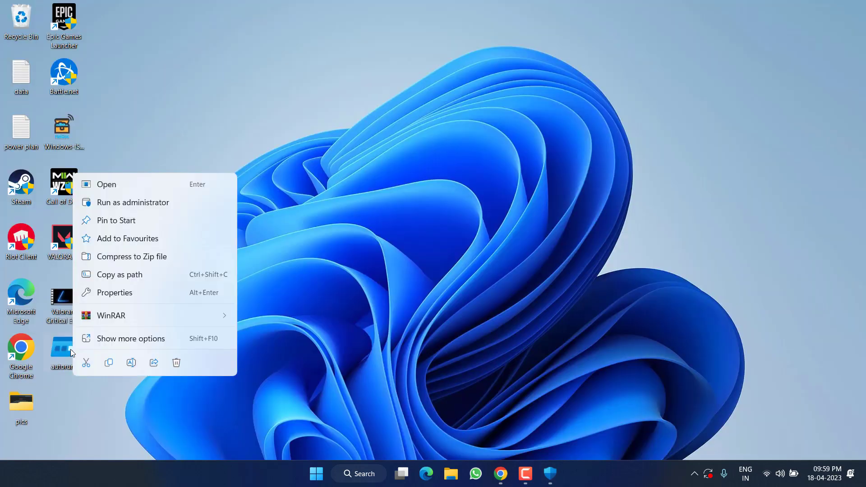
left_click(151, 204)
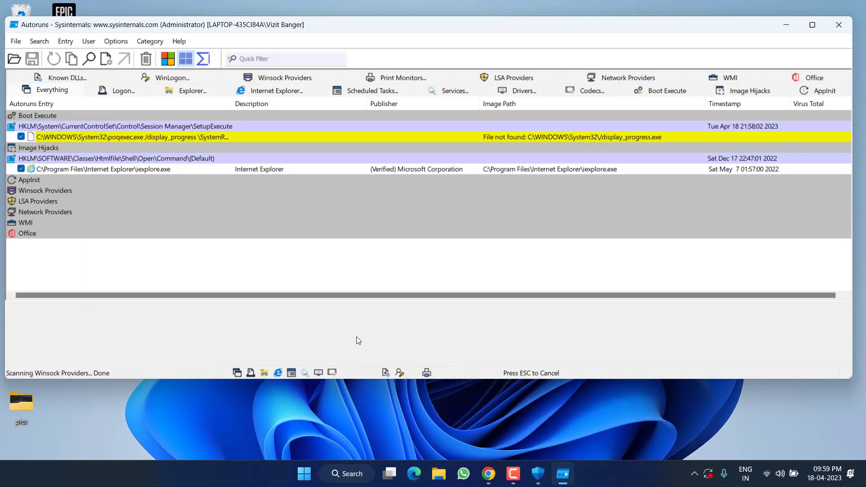
left_click(471, 92)
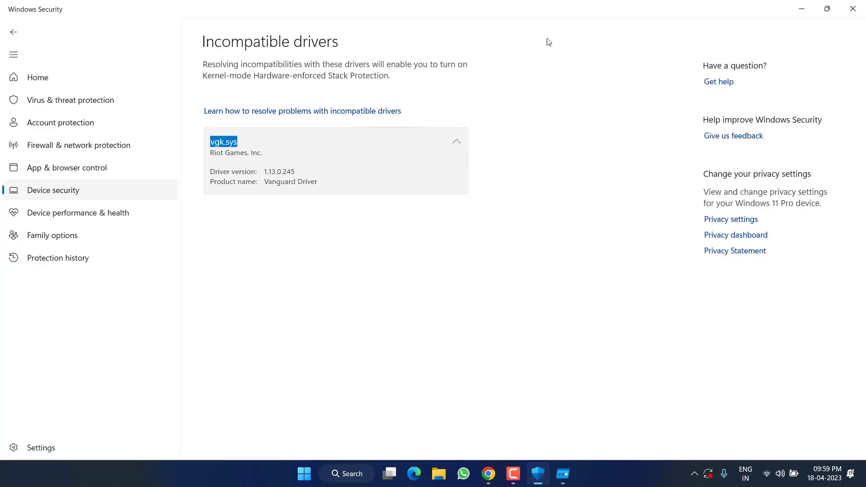
Place Windows Security beside Autoruns and uncheck the vgk Vanguard driver entry
left_click(827, 9)
left_click_drag(398, 16, 704, 17)
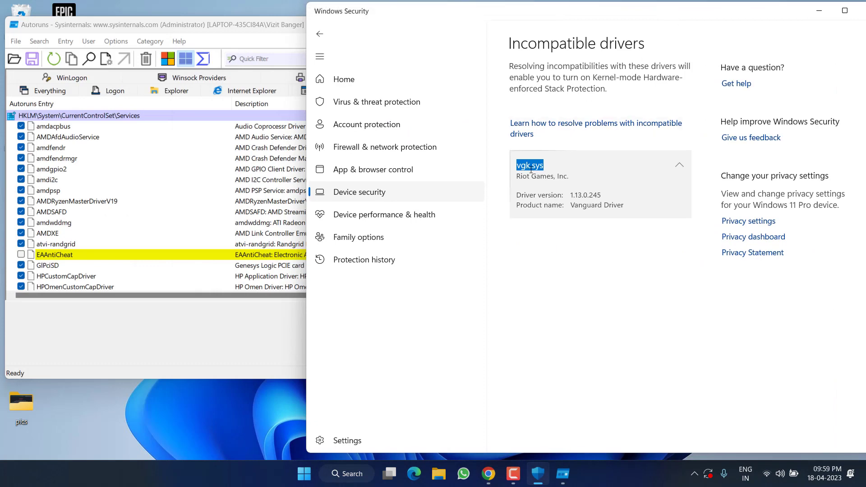
left_click(54, 255)
scroll(83, 222, "down", 4)
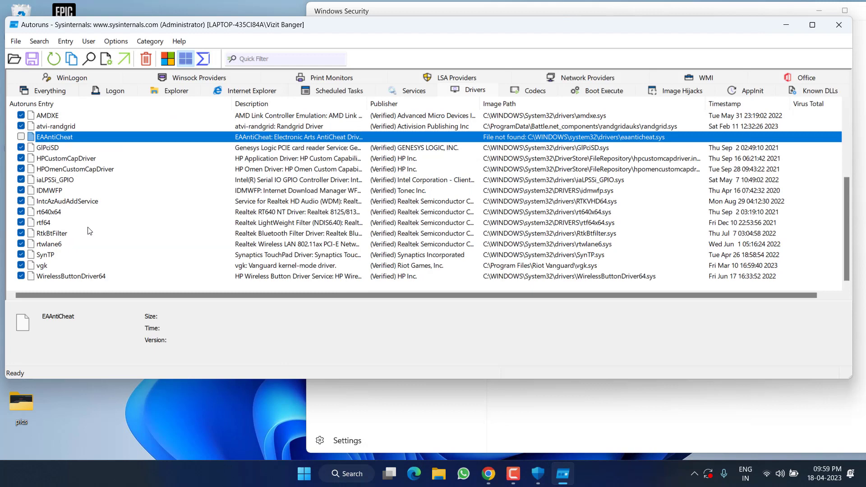
left_click(47, 269)
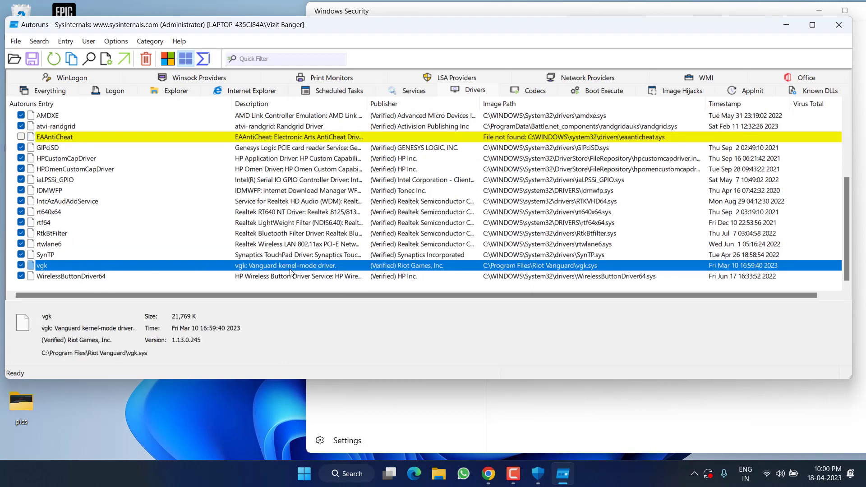
left_click(21, 266)
Save the Autoruns output as an .arn file with the default name and close Autoruns
left_click(32, 59)
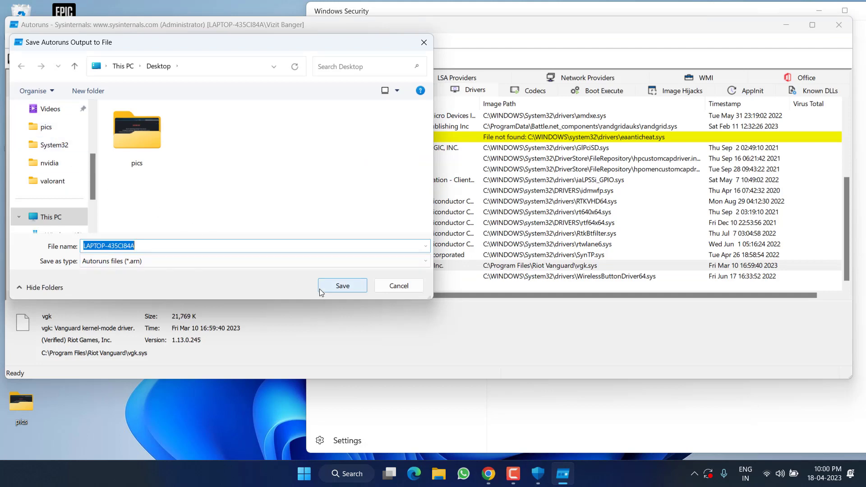
left_click(333, 286)
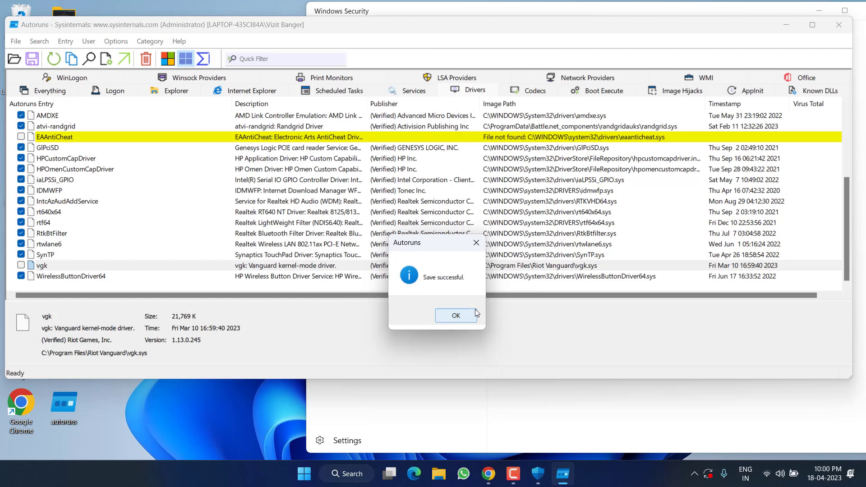
left_click(456, 315)
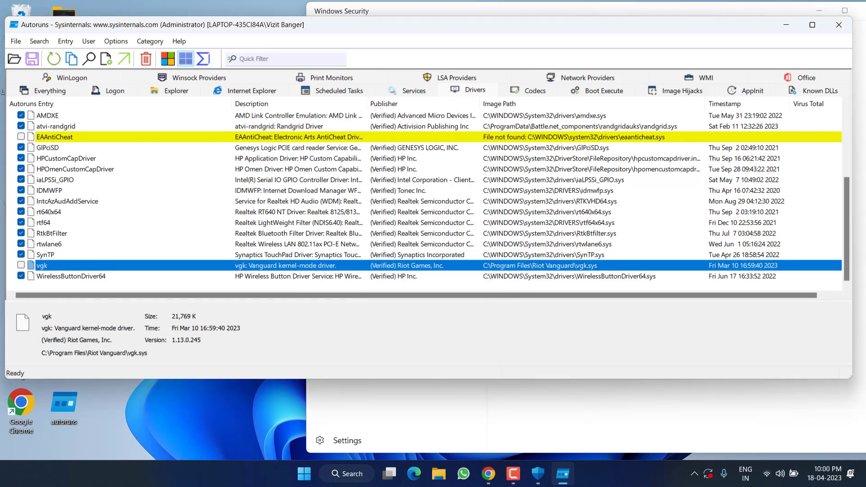
left_click(839, 25)
Close Windows Security and relaunch it through a Start search for 'windows'
left_click(829, 9)
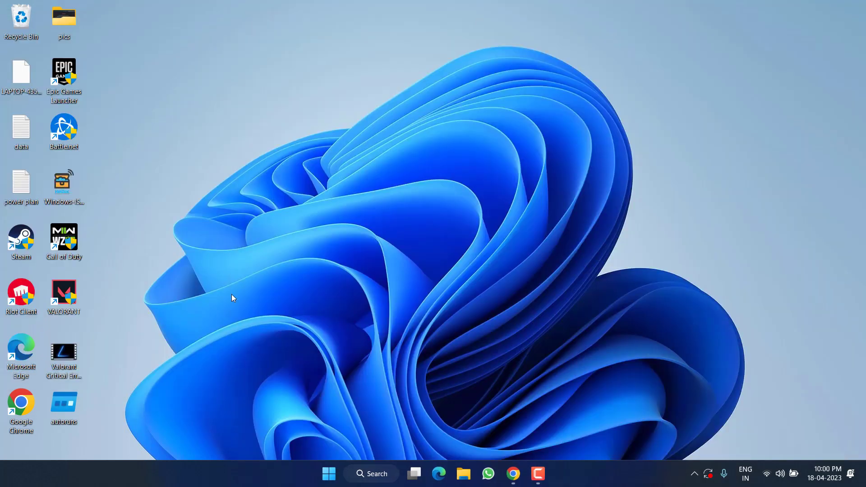
key("super")
type("windows")
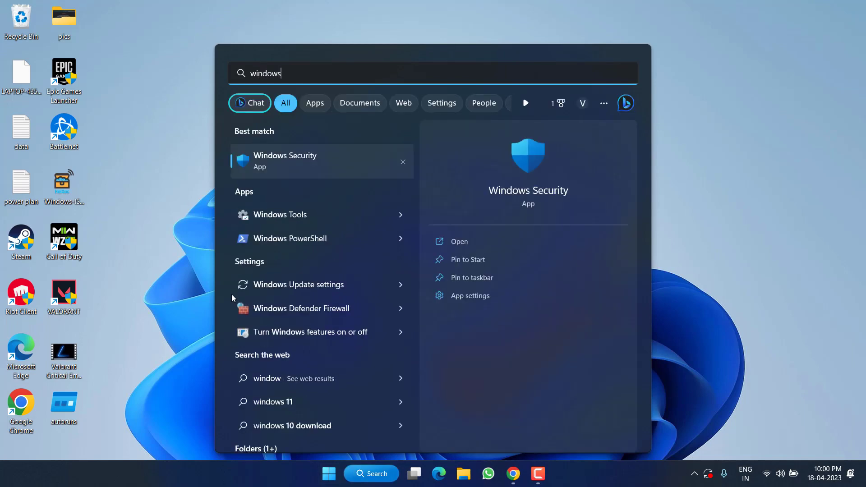
left_click(498, 170)
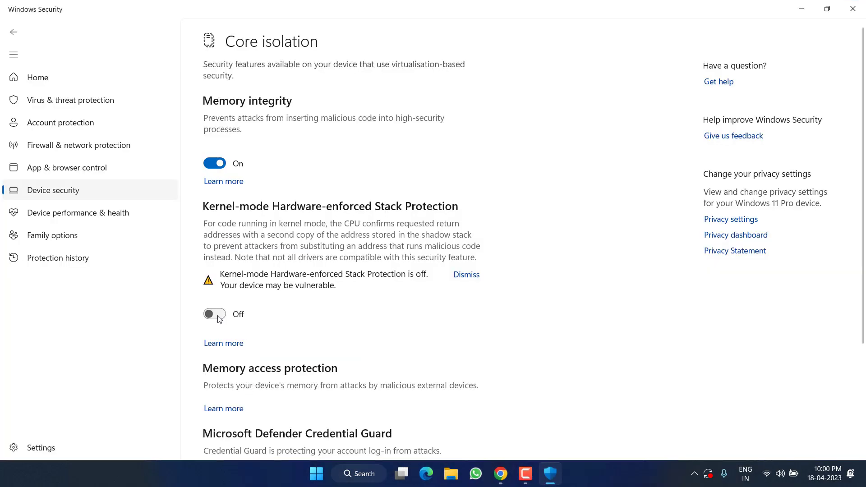
Retry the Stack Protection toggle and expand vgk.sys in the incompatible drivers list
left_click(217, 315)
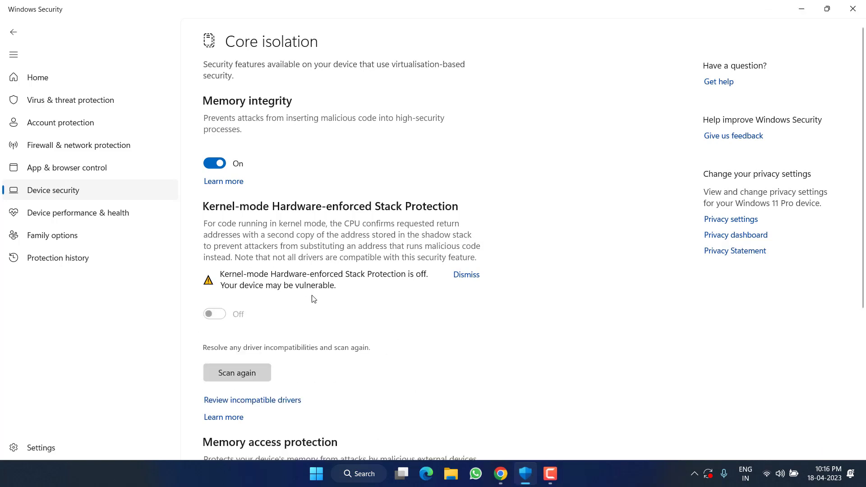
scroll(312, 274, "down", 3)
left_click(225, 268)
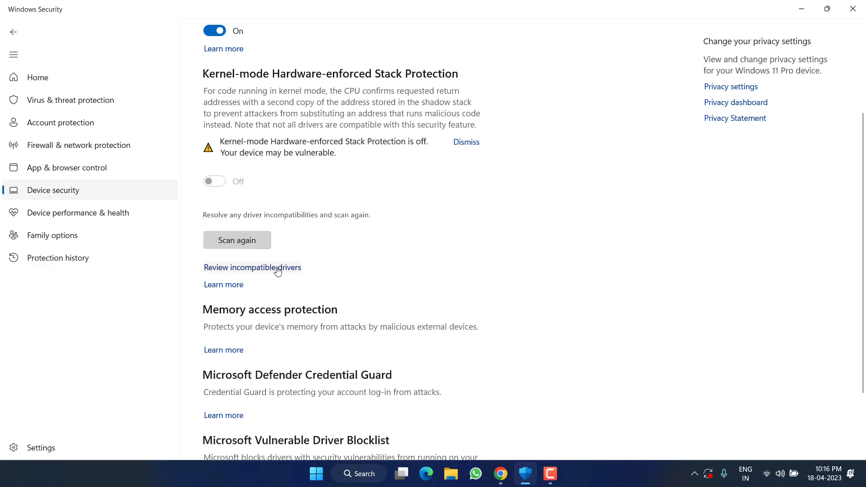
left_click(236, 150)
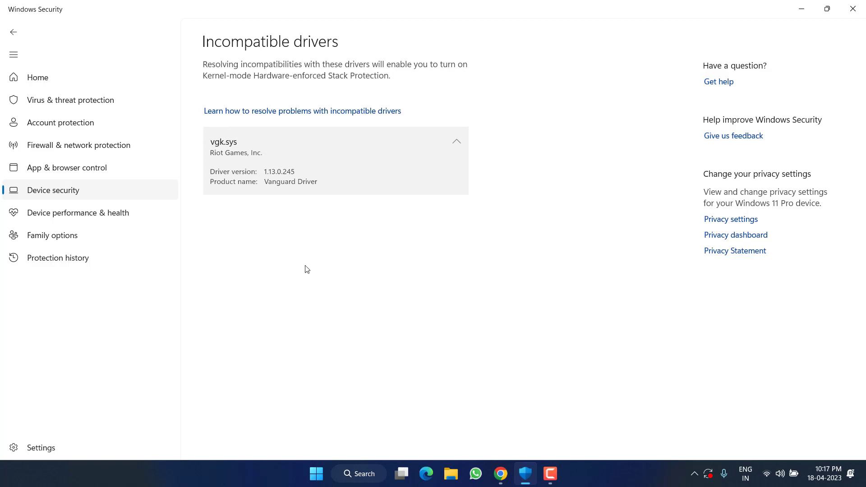
Uninstall Riot Vanguard from Settings' Installed apps after searching 'riot', then close Settings
key("super+i")
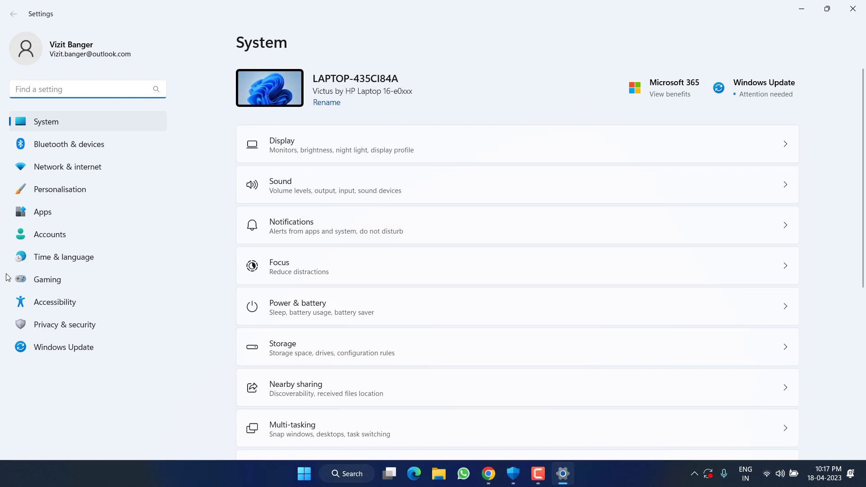
left_click(71, 211)
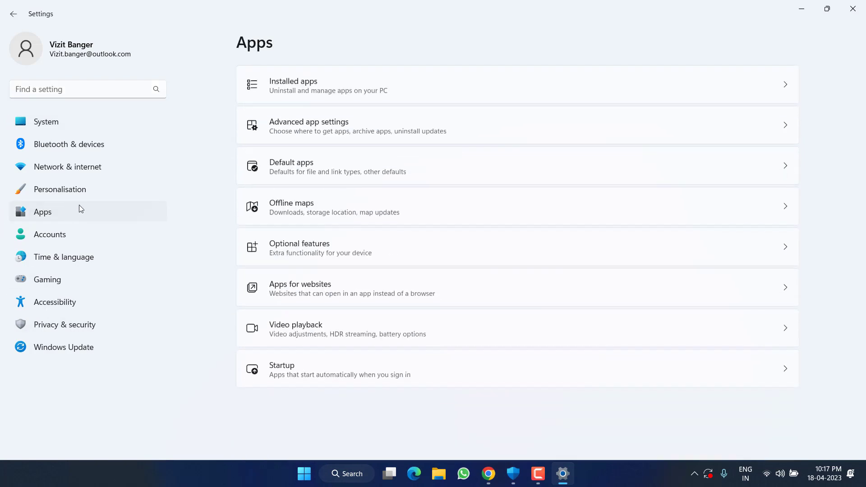
left_click(313, 84)
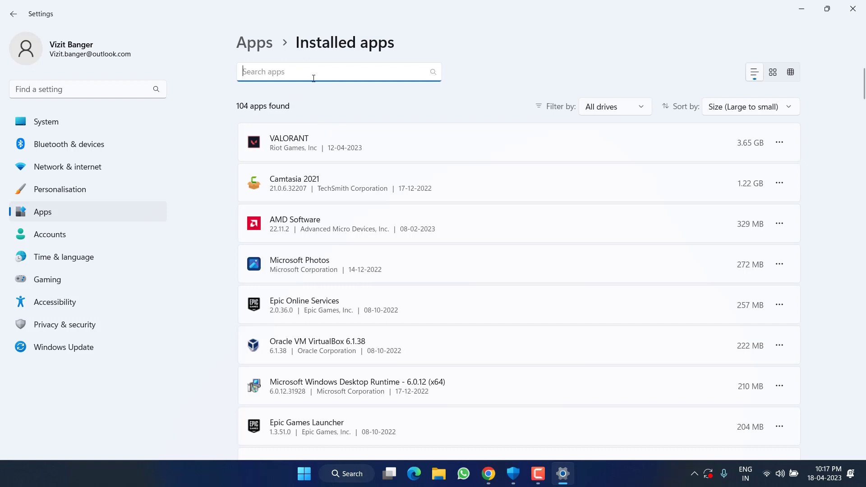
type("riot")
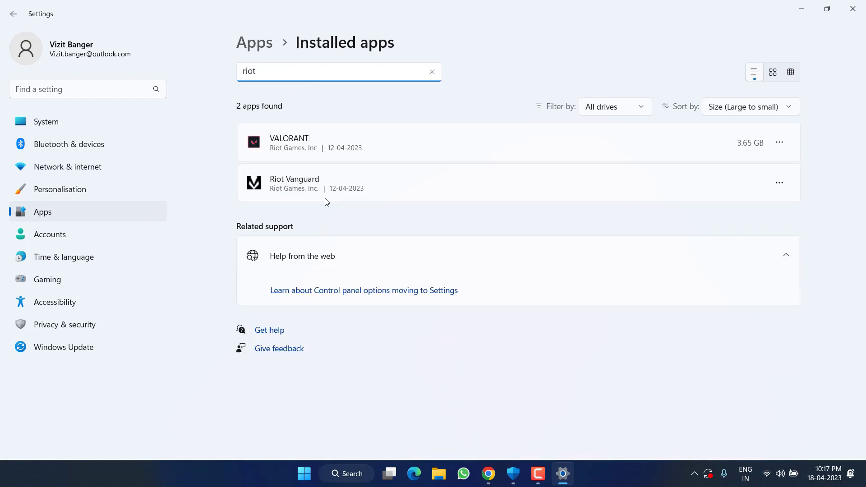
left_click(780, 183)
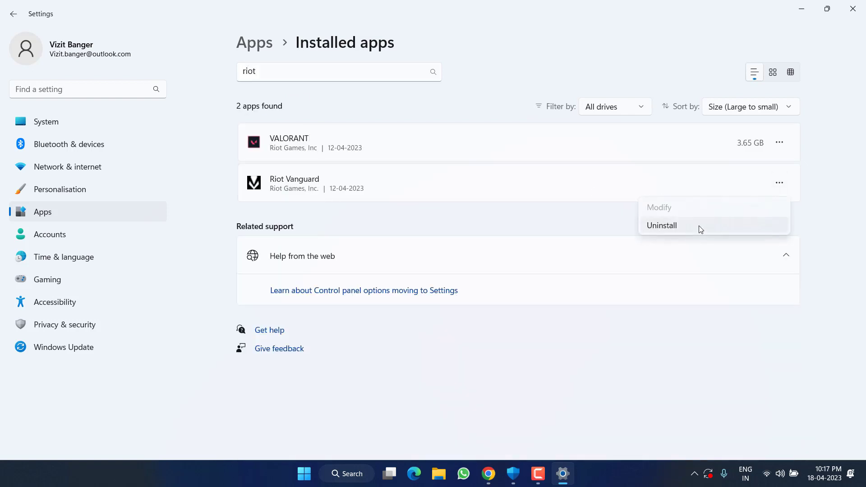
left_click(665, 227)
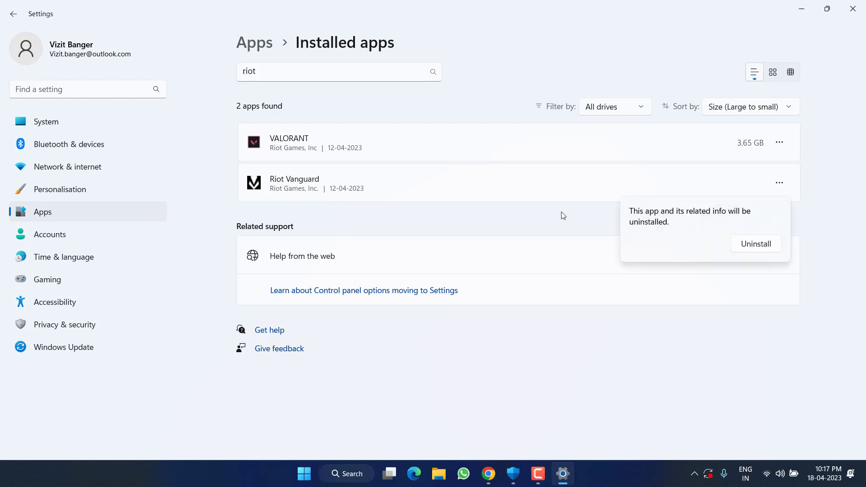
left_click(764, 247)
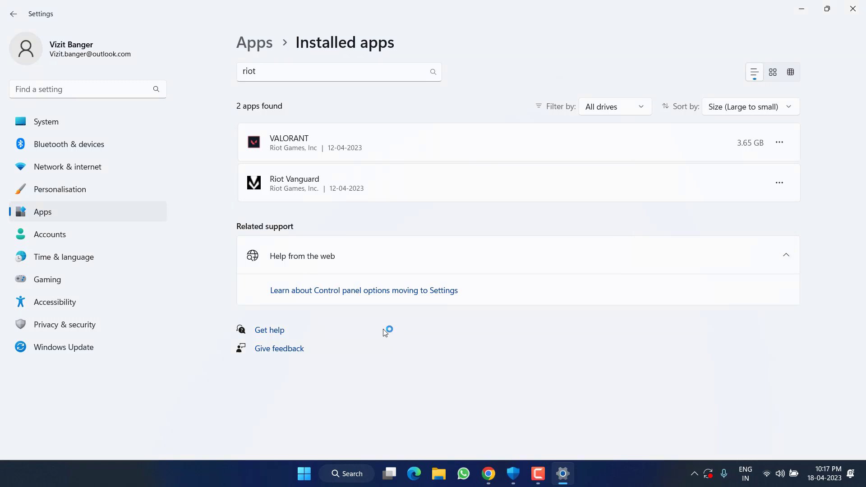
left_click(423, 284)
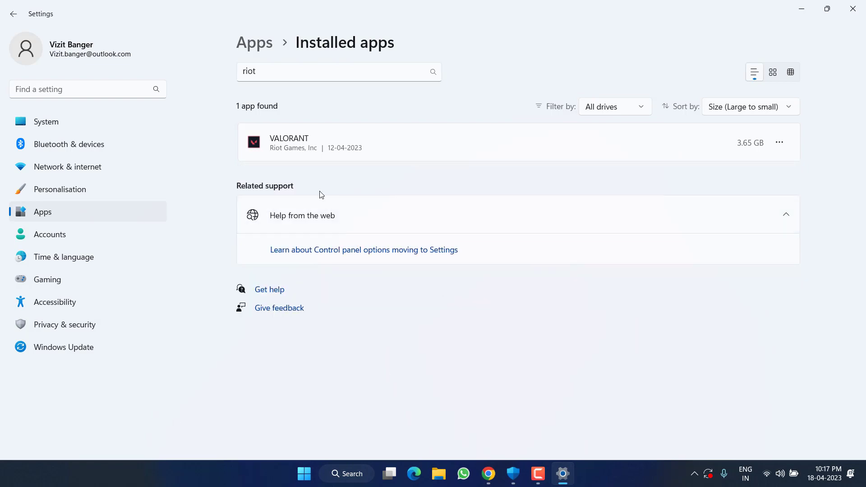
left_click(853, 9)
Launch Riot Client, sign in with a Google account and start the VALORANT update
left_click(853, 9)
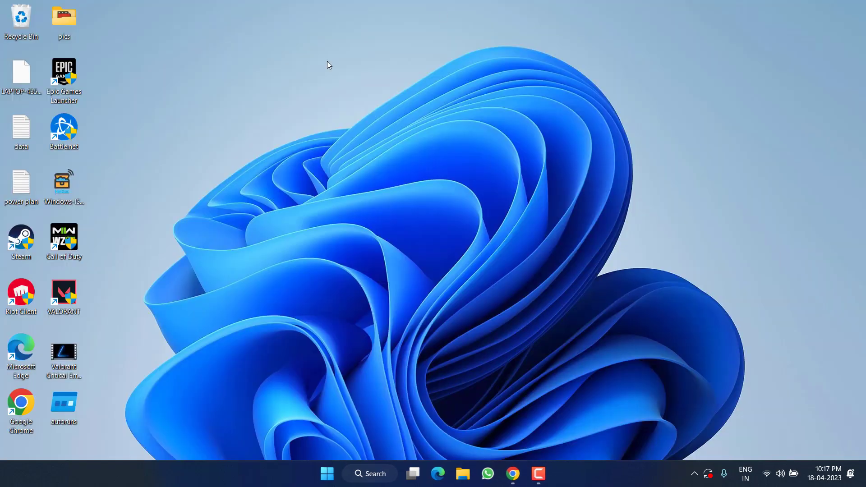
double_click(22, 294)
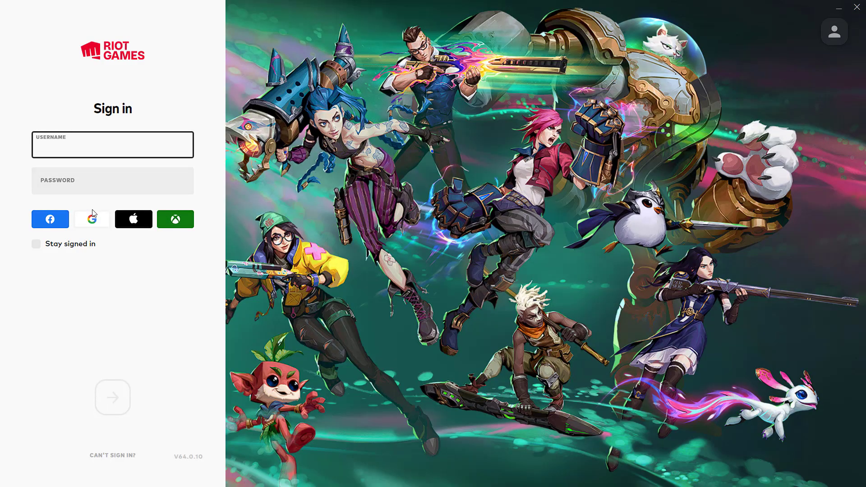
left_click(92, 217)
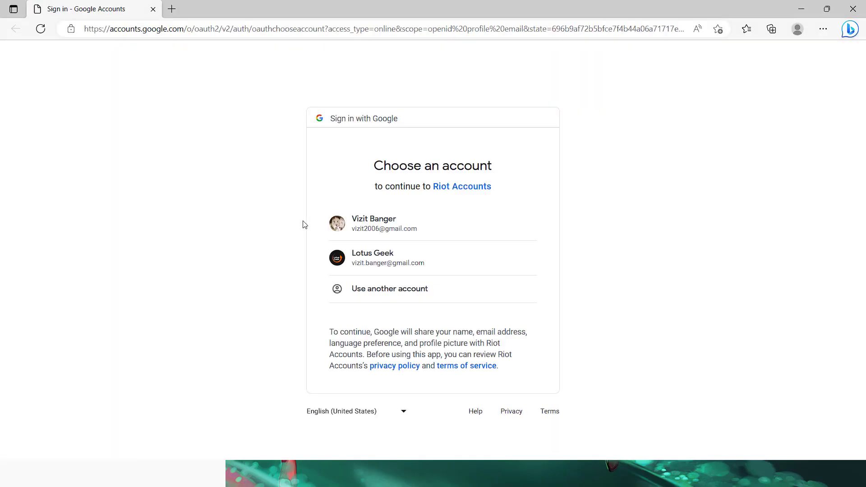
left_click(369, 222)
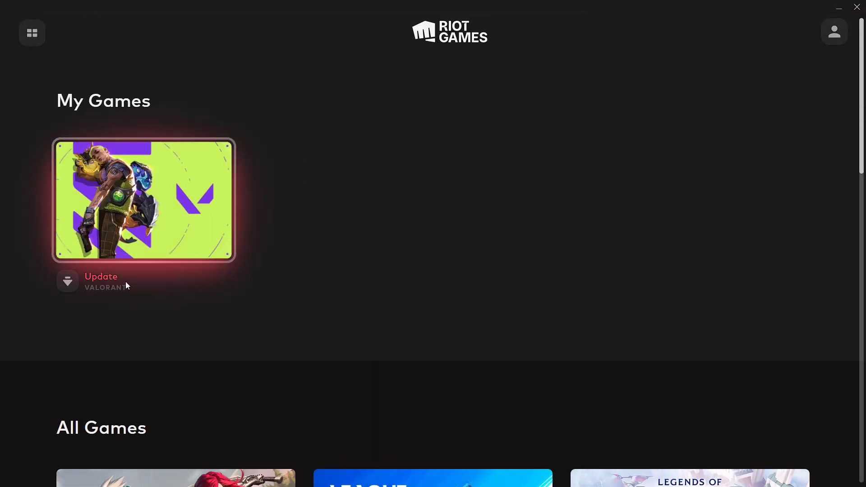
left_click(148, 193)
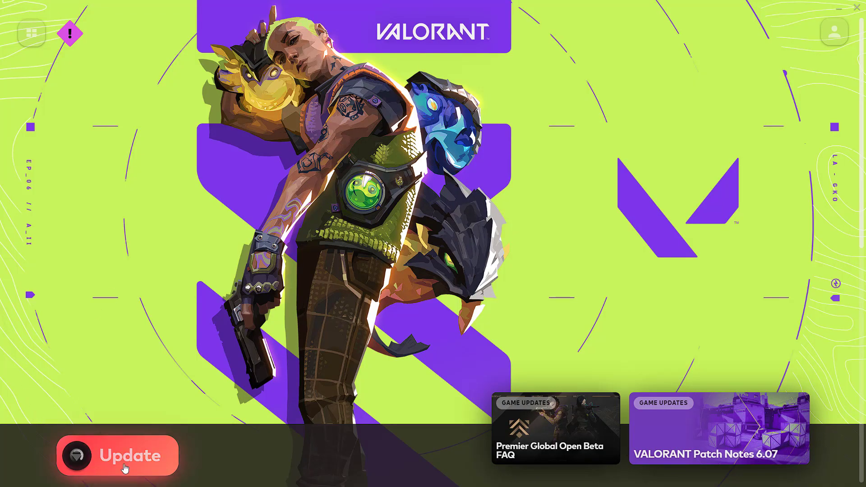
left_click(125, 468)
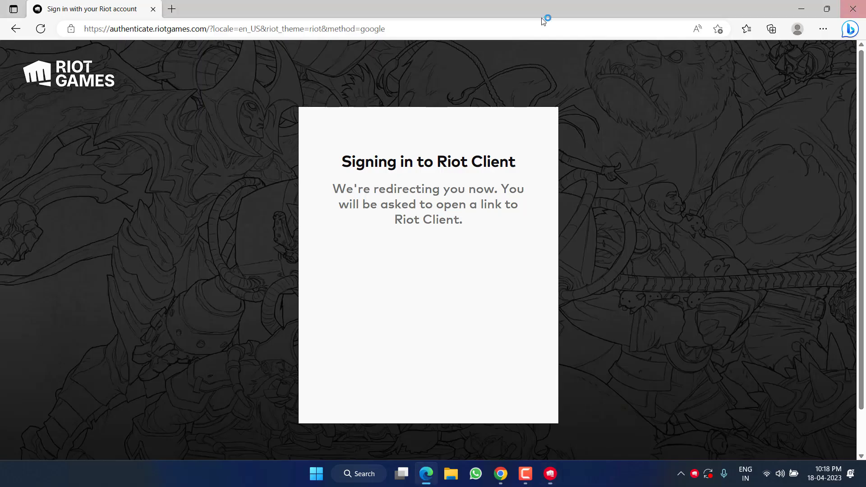
Close the browser sign-in redirect page and launch Windows Security from the Start search
left_click(853, 9)
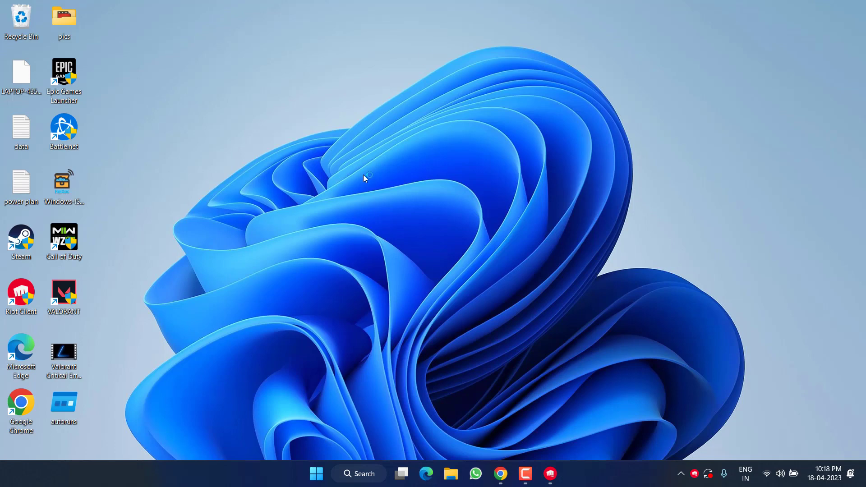
key("super")
type("windows")
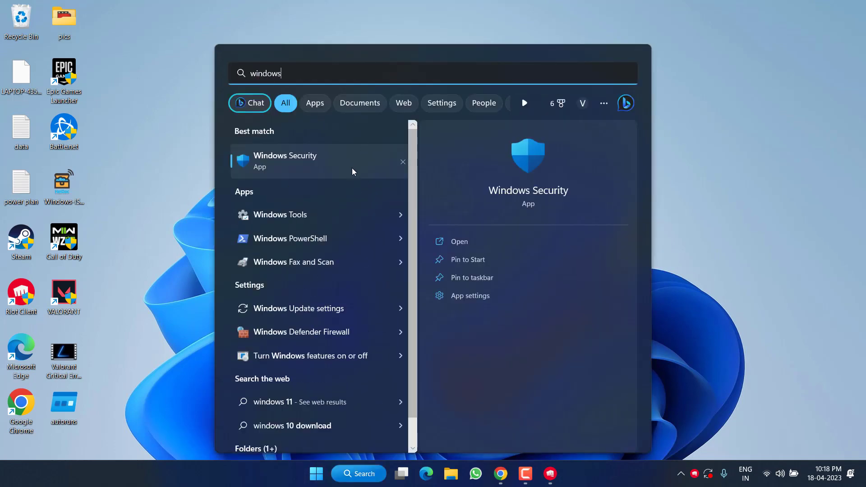
left_click(353, 172)
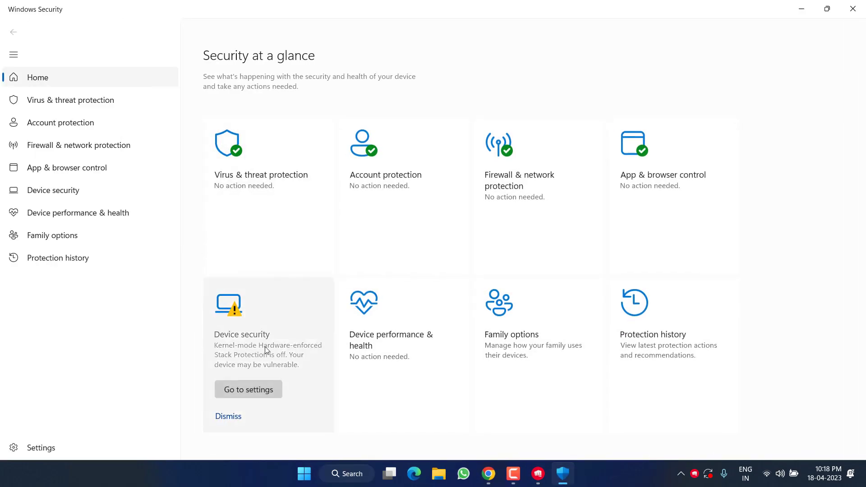
Switch Kernel-mode Hardware-enforced Stack Protection On in the Core isolation settings
left_click(258, 389)
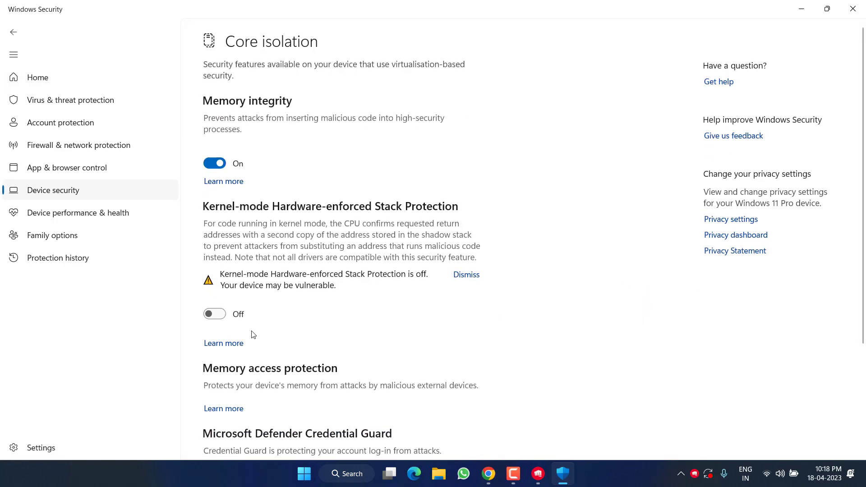
scroll(253, 335, "down", 2)
left_click(221, 247)
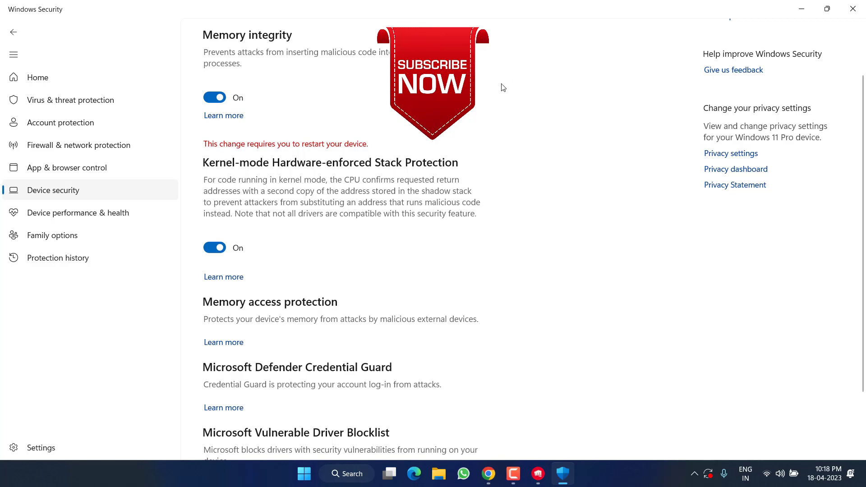
left_click(853, 9)
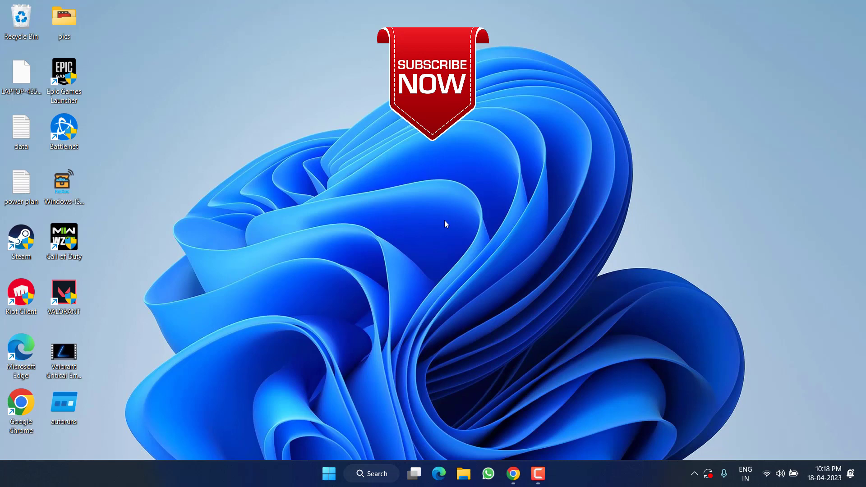